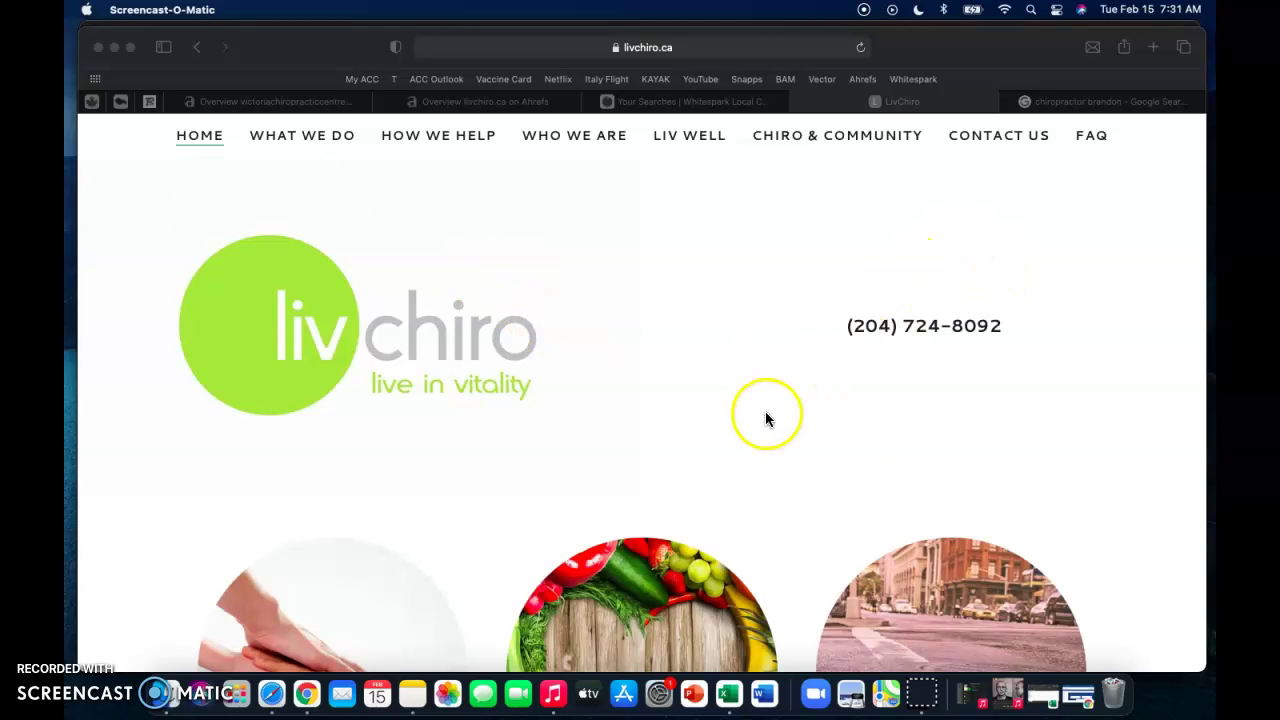
- Examine the LivChiro homepage's header, service sections and COVID-19 blocks down to the Contact Us heading
scroll(766, 420, down, 3)
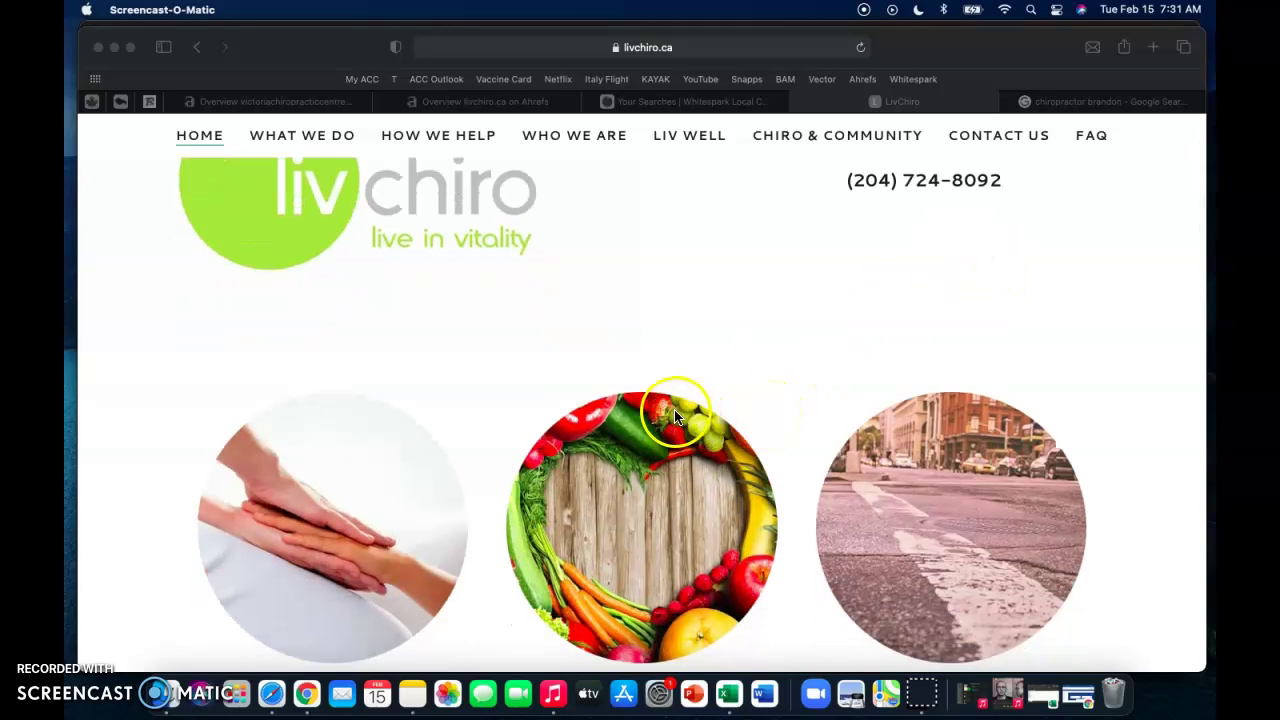
scroll(688, 413, down, 5)
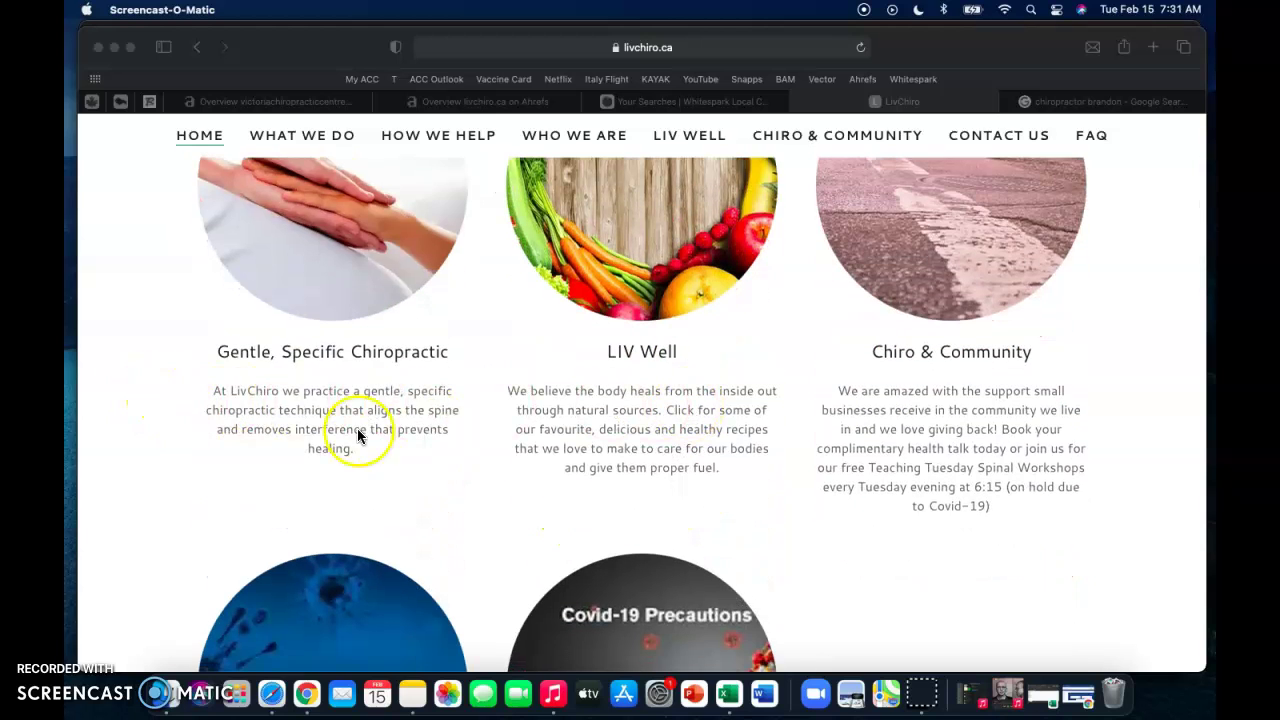
scroll(885, 450, down, 4)
scroll(883, 444, down, 3)
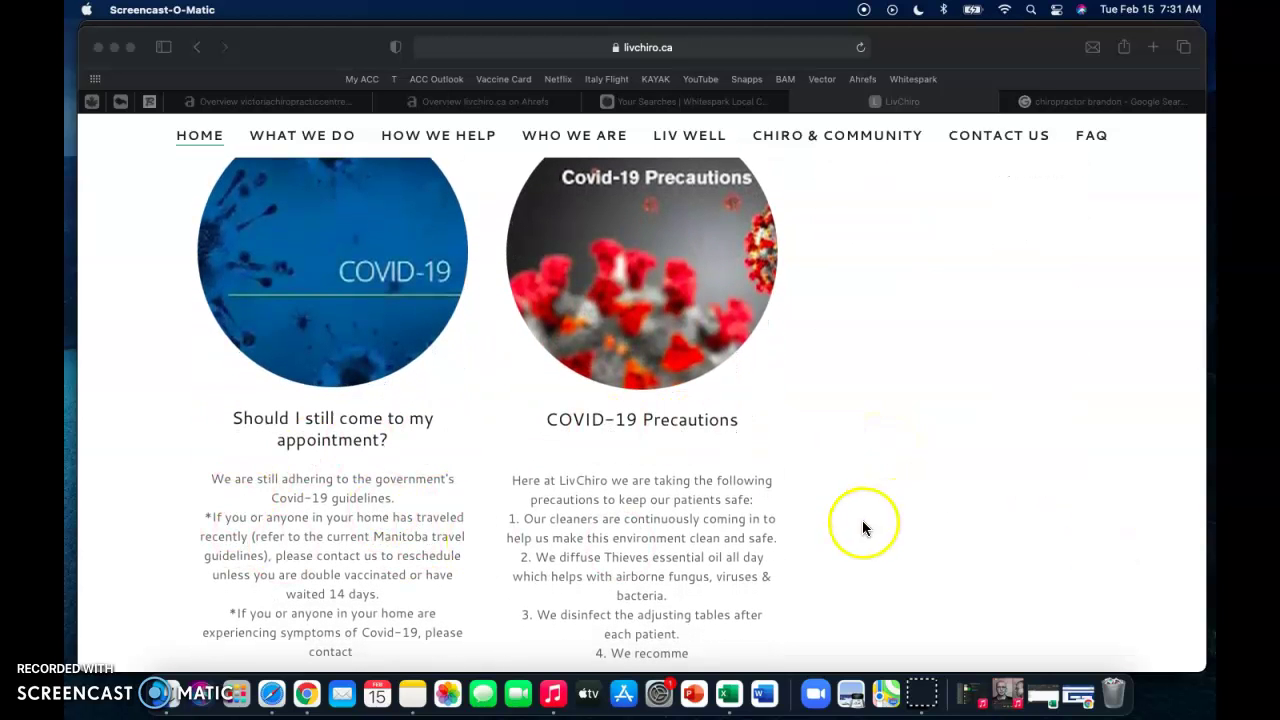
scroll(678, 511, down, 3)
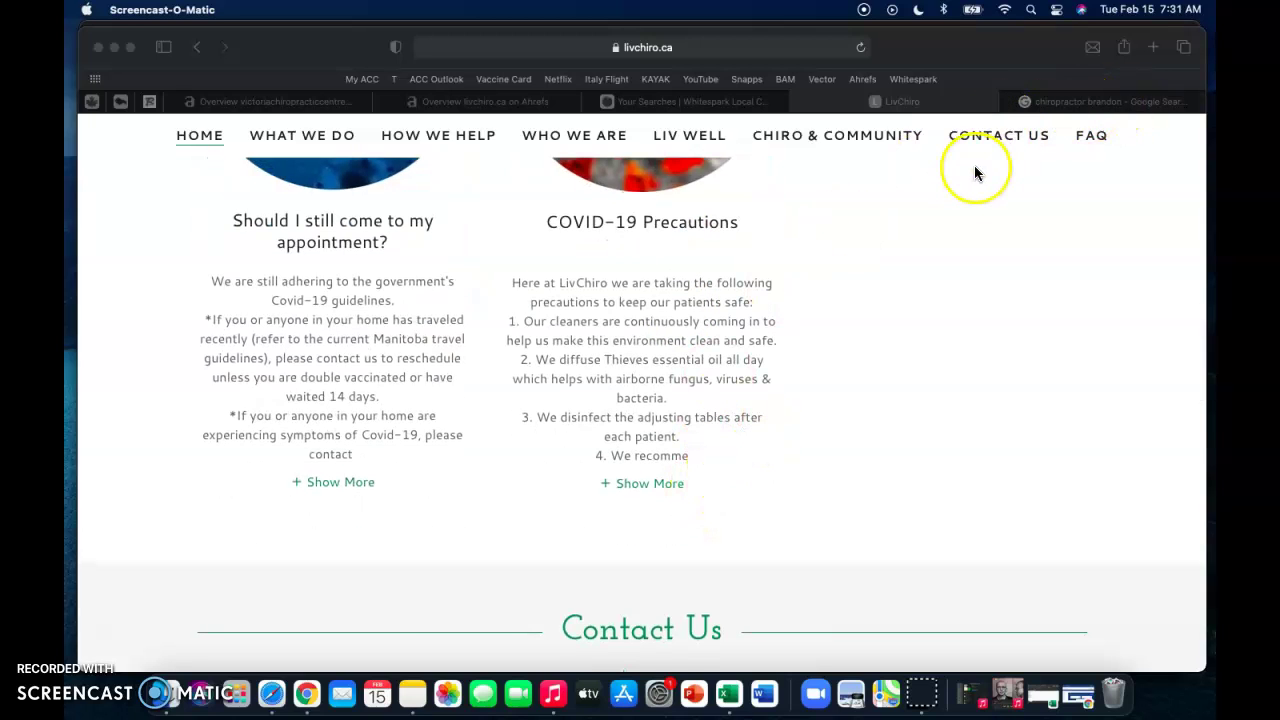
scroll(671, 293, up, 5)
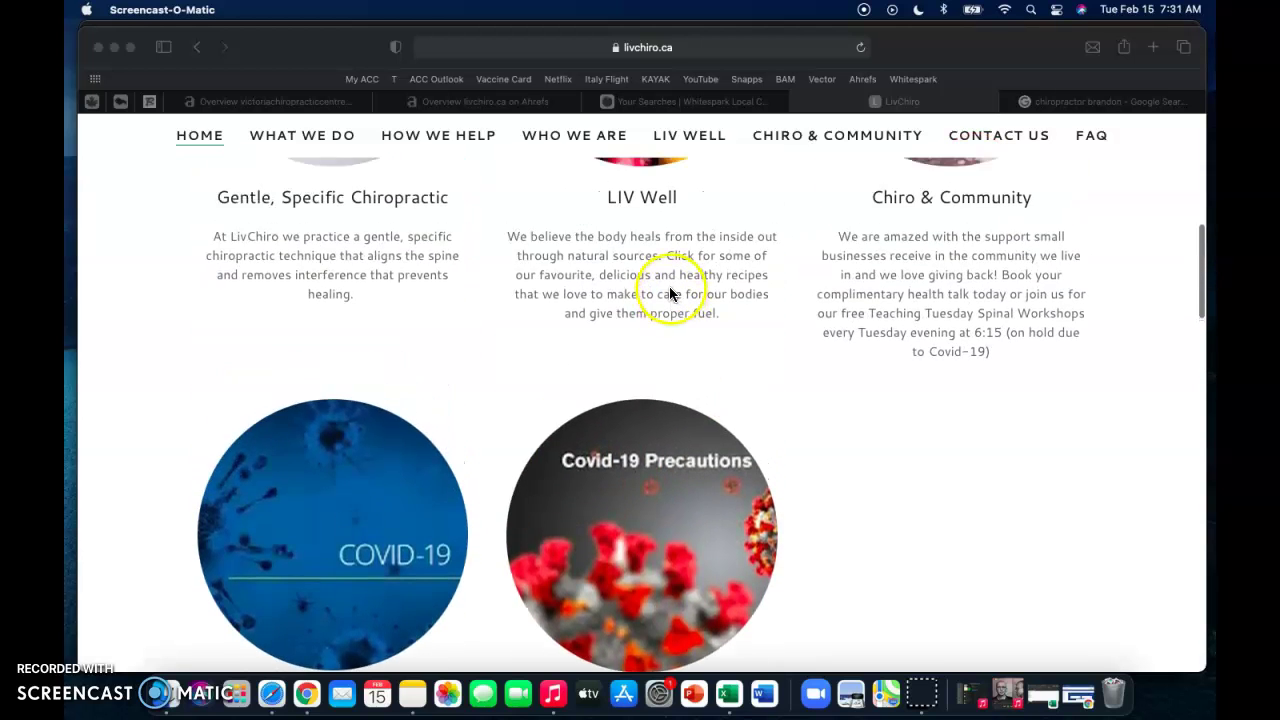
scroll(670, 293, up, 4)
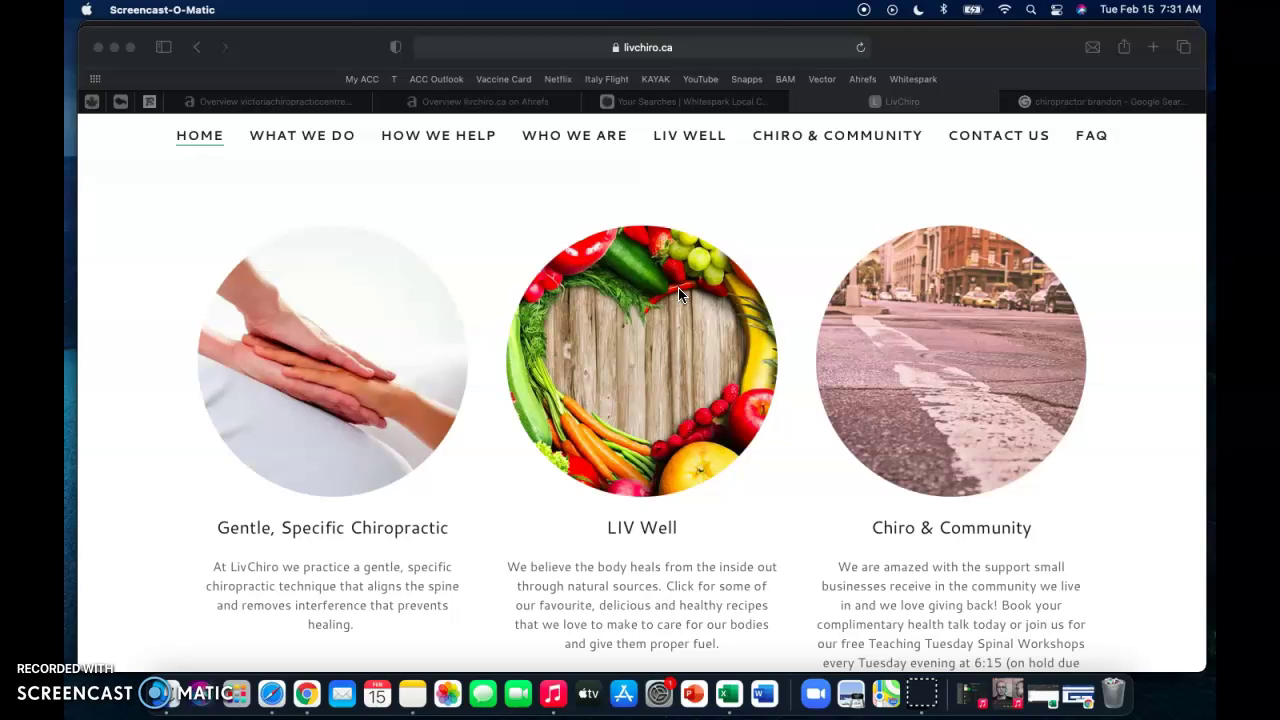
scroll(678, 287, up, 1)
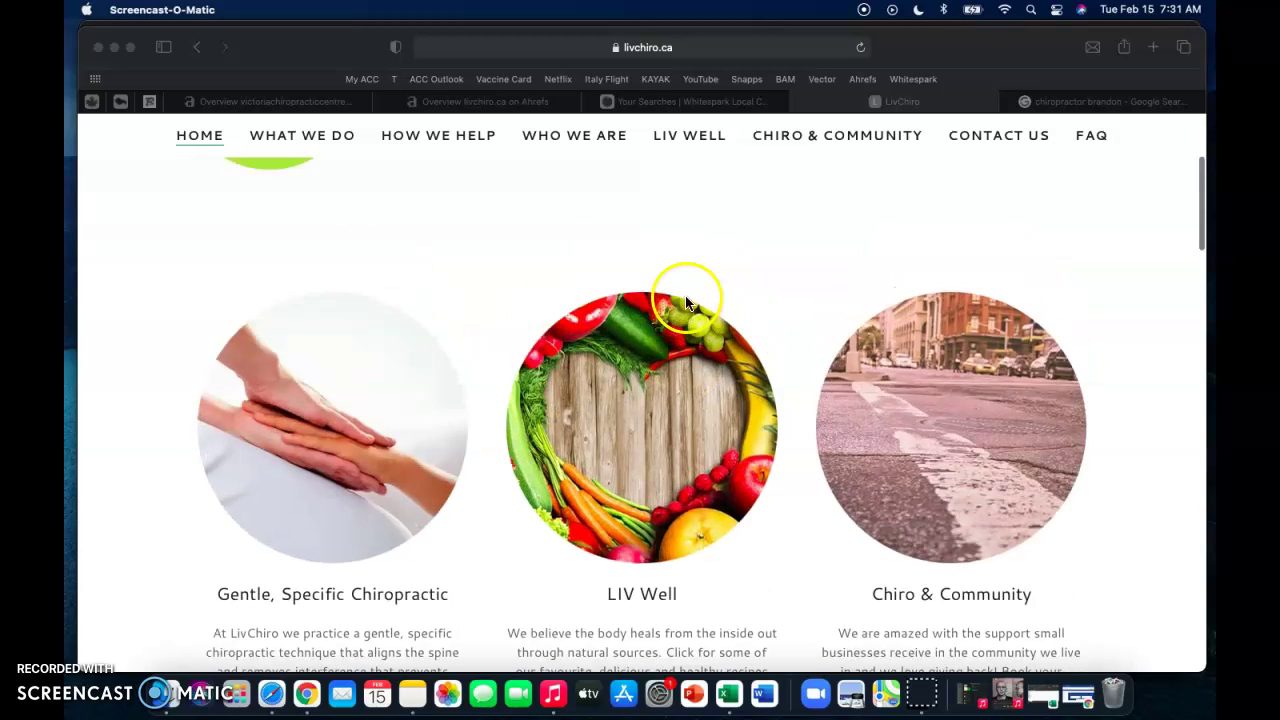
scroll(686, 294, down, 1)
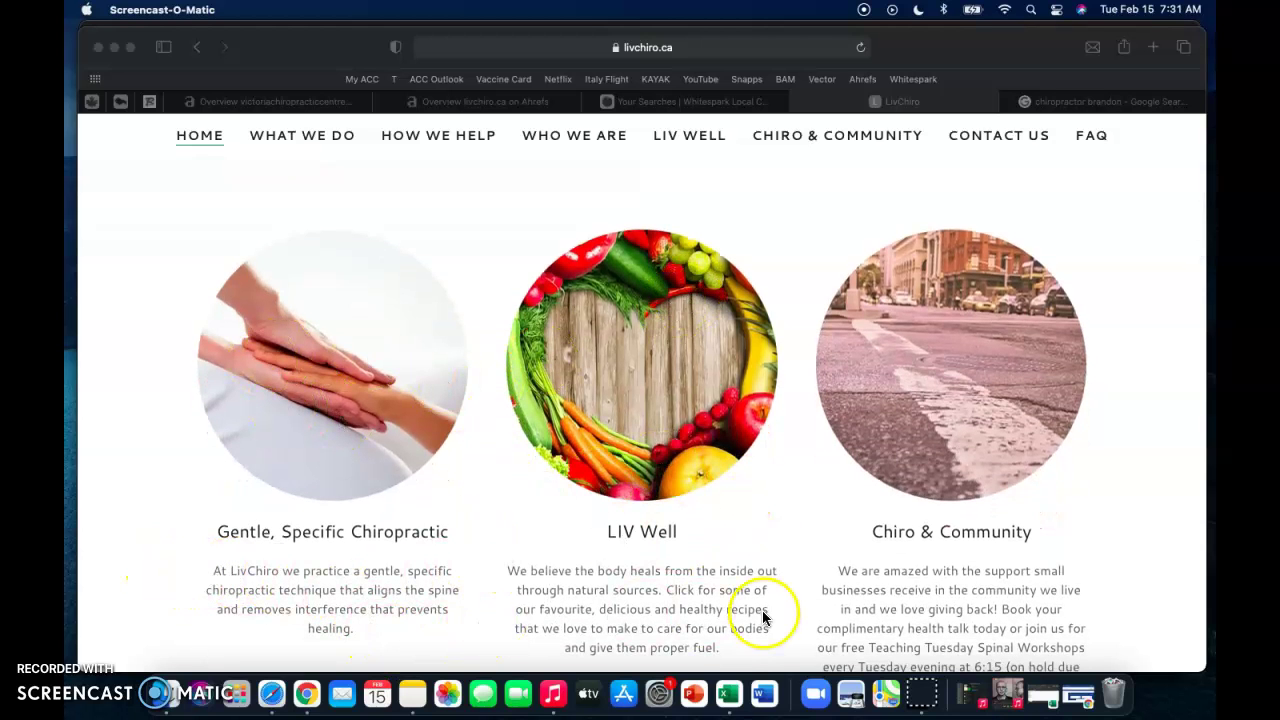
scroll(766, 612, down, 3)
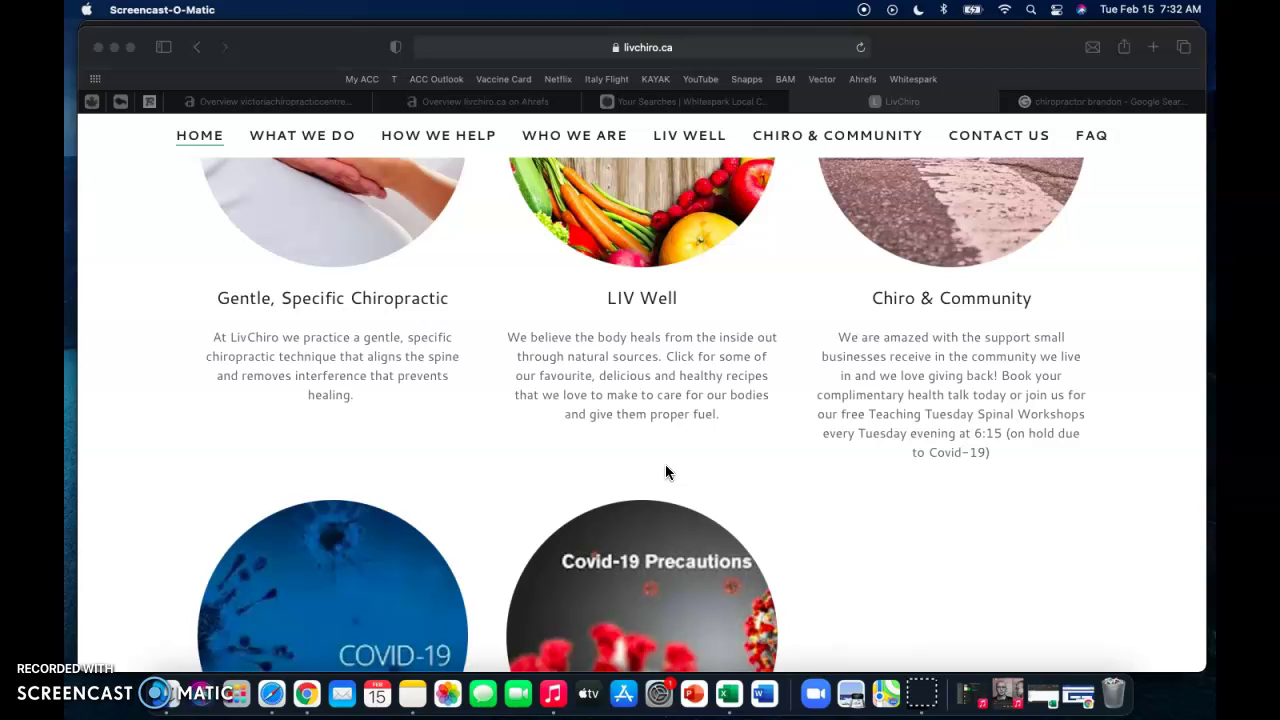
- Check the default file name of the Gentle, Specific Chiropractic image for saving, then cancel without saving it
scroll(667, 472, up, 3)
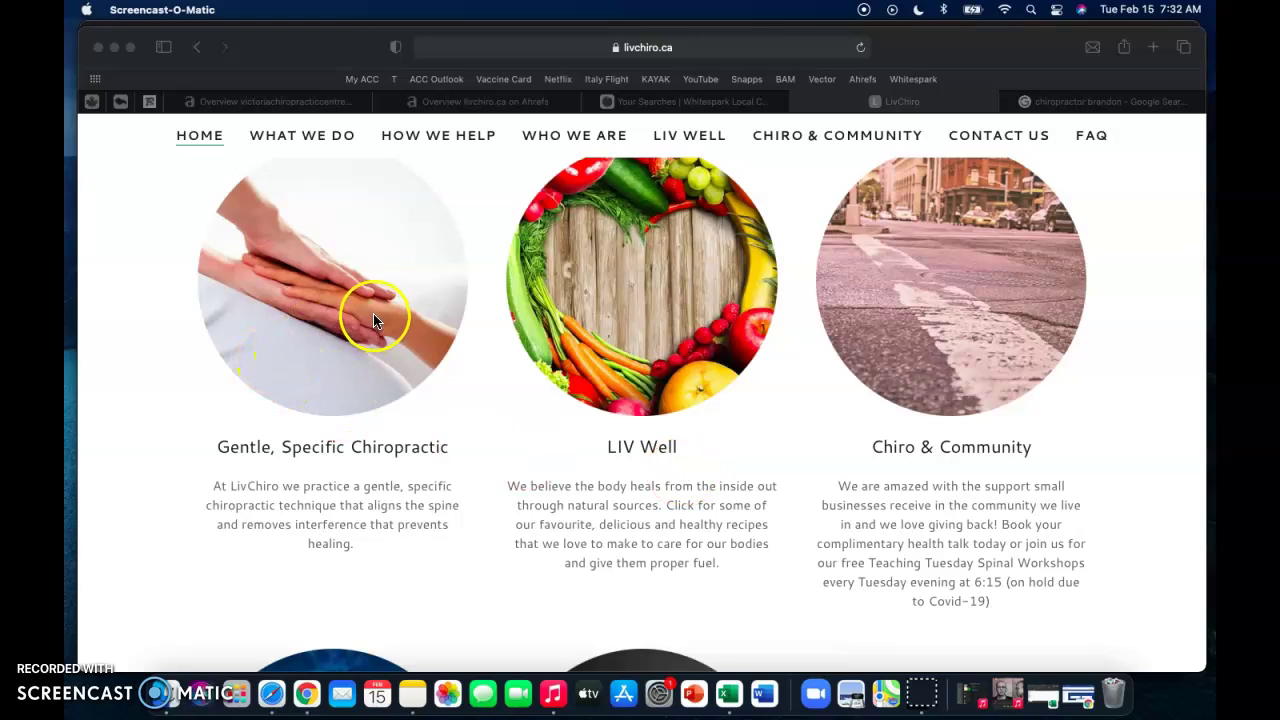
right_click(345, 317)
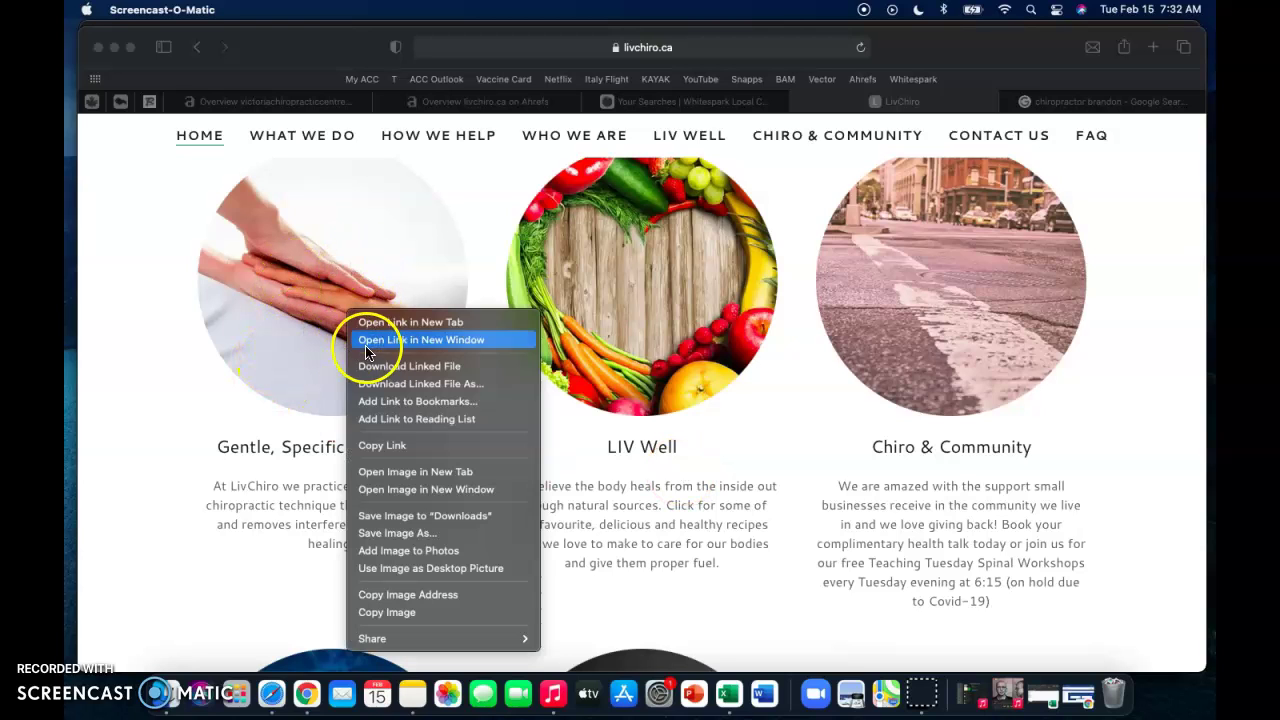
click(393, 535)
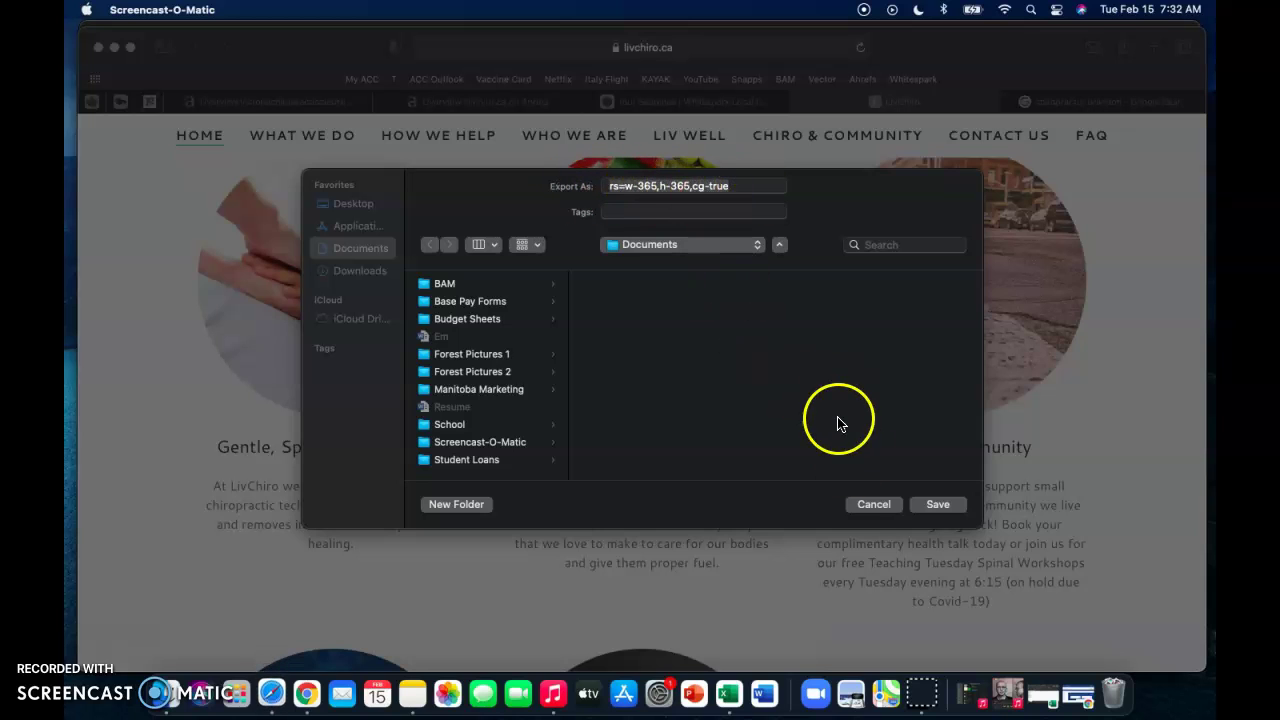
click(858, 505)
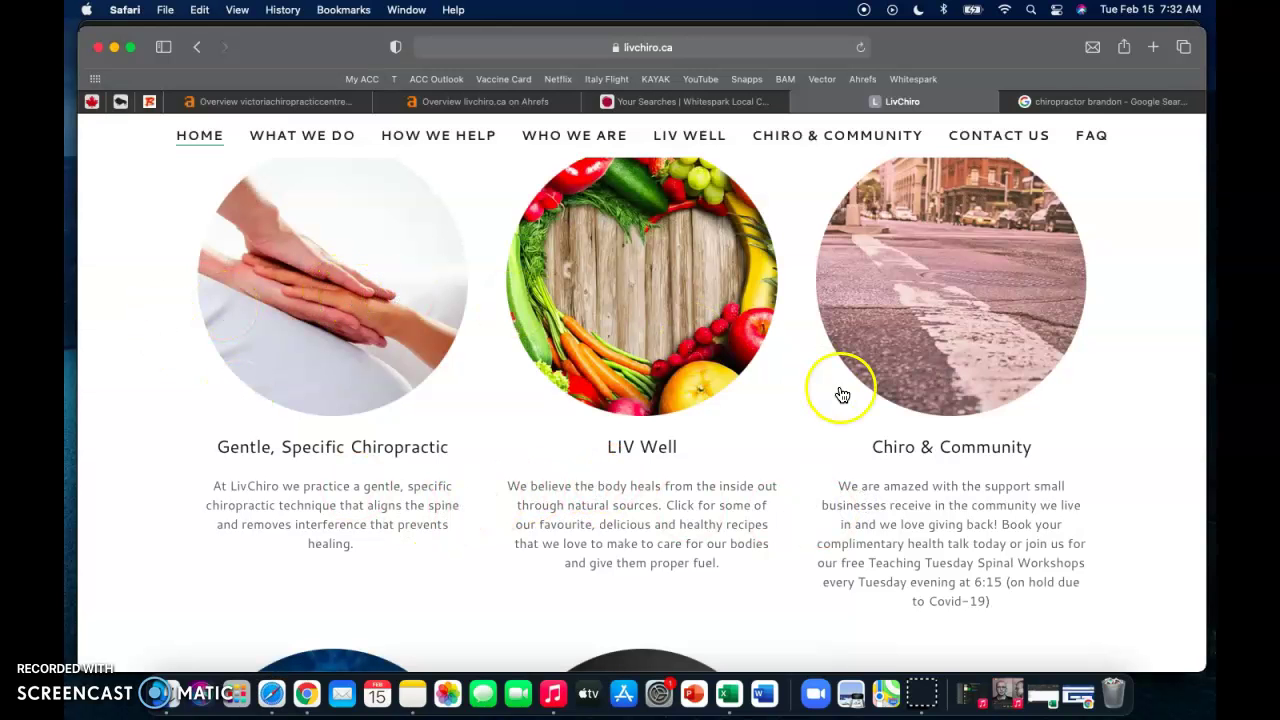
- Review the homepage's text blocks and images between the Gentle, Specific Chiropractic section and the COVID-19 sections
scroll(676, 462, down, 4)
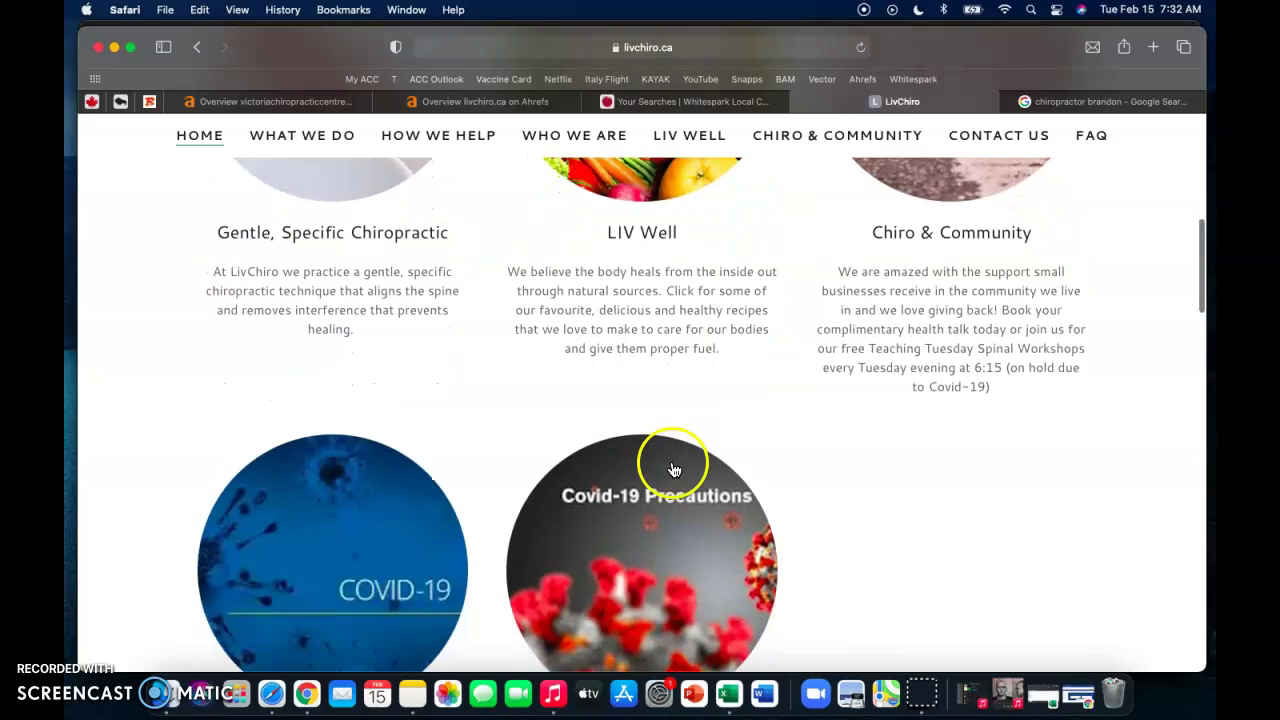
scroll(672, 465, down, 2)
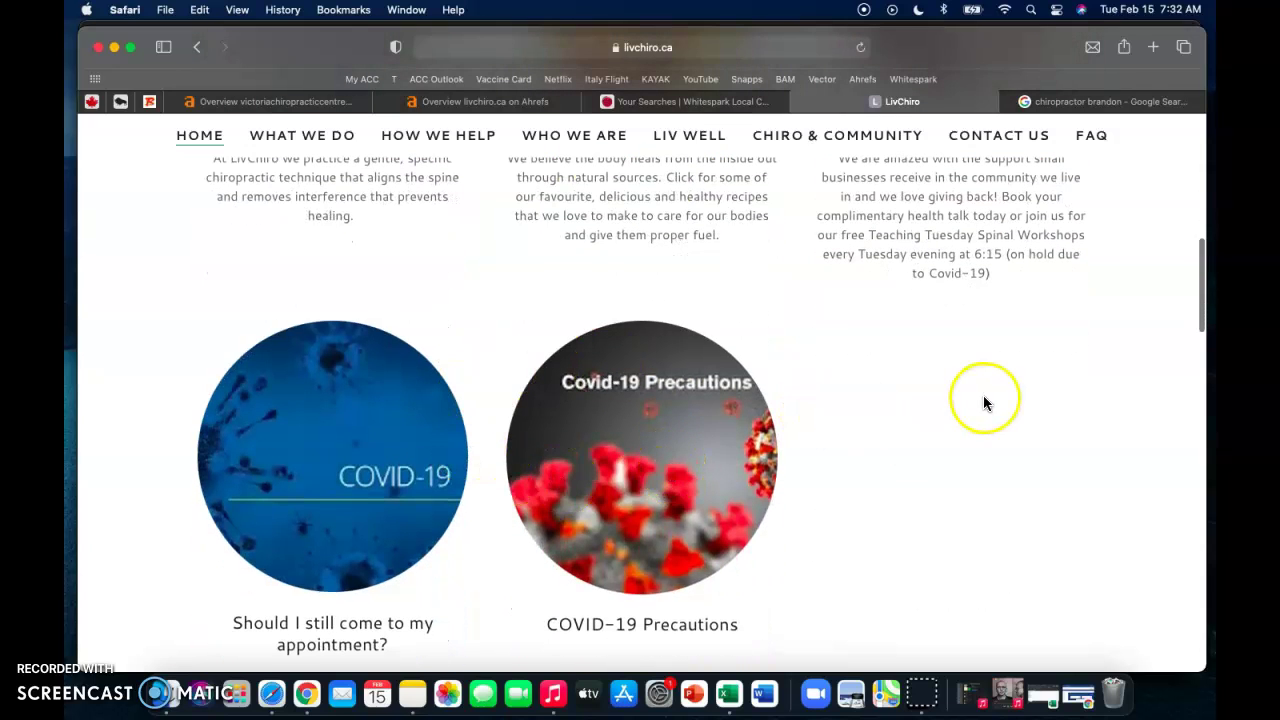
scroll(650, 420, up, 6)
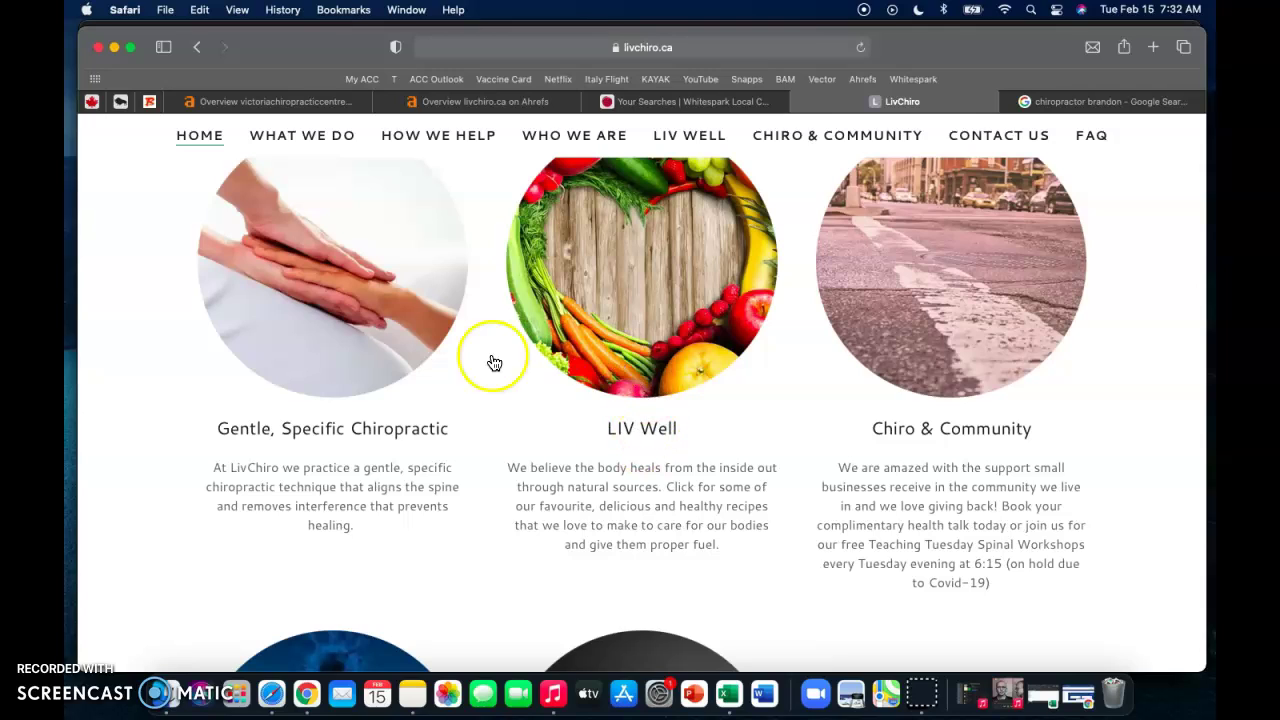
- Compare the Ahrefs overview metrics of livchiro.ca with those of victoriachiropracticcentre.ca
click(522, 107)
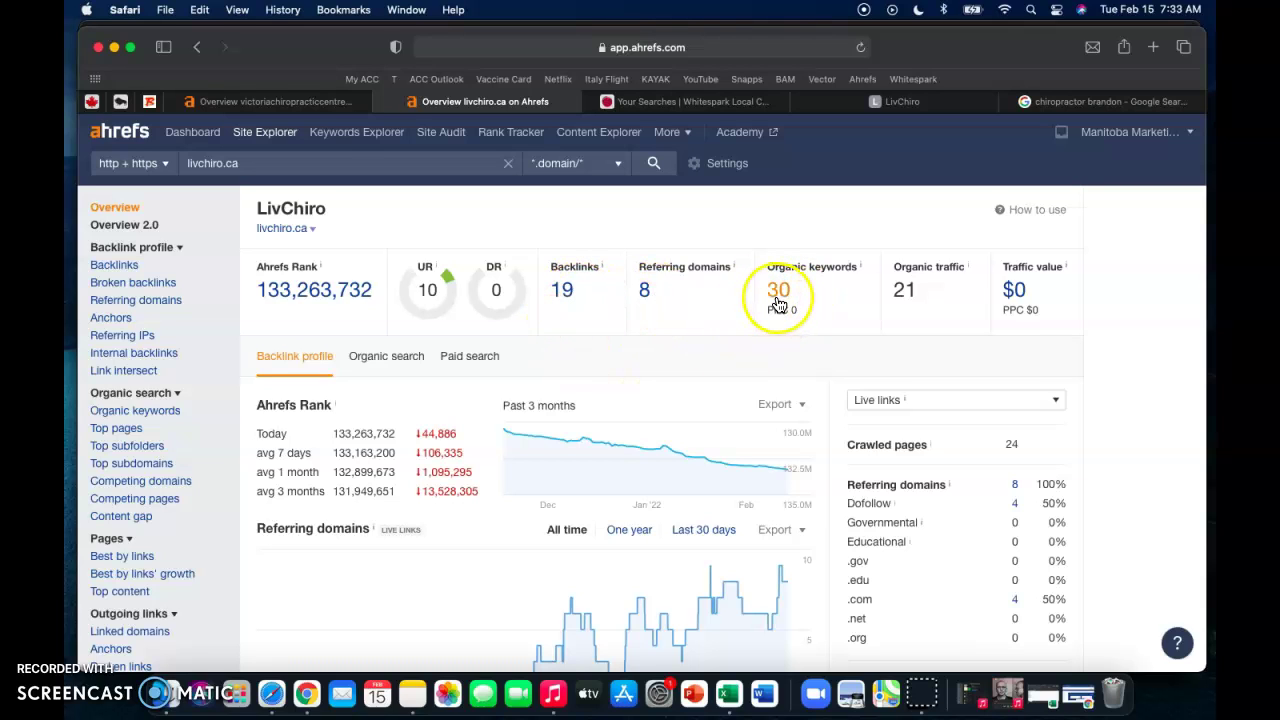
click(265, 101)
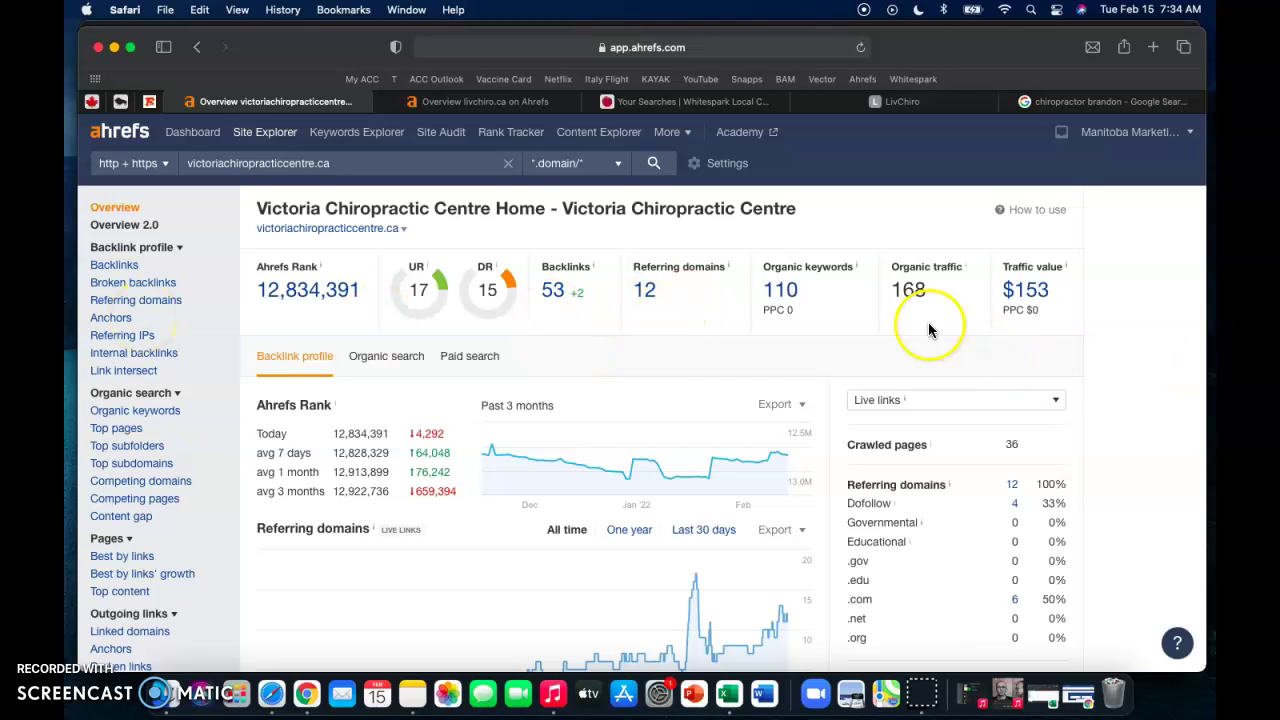
- Examine the local map listings in the Google results for "chiropractor brandon"
click(700, 101)
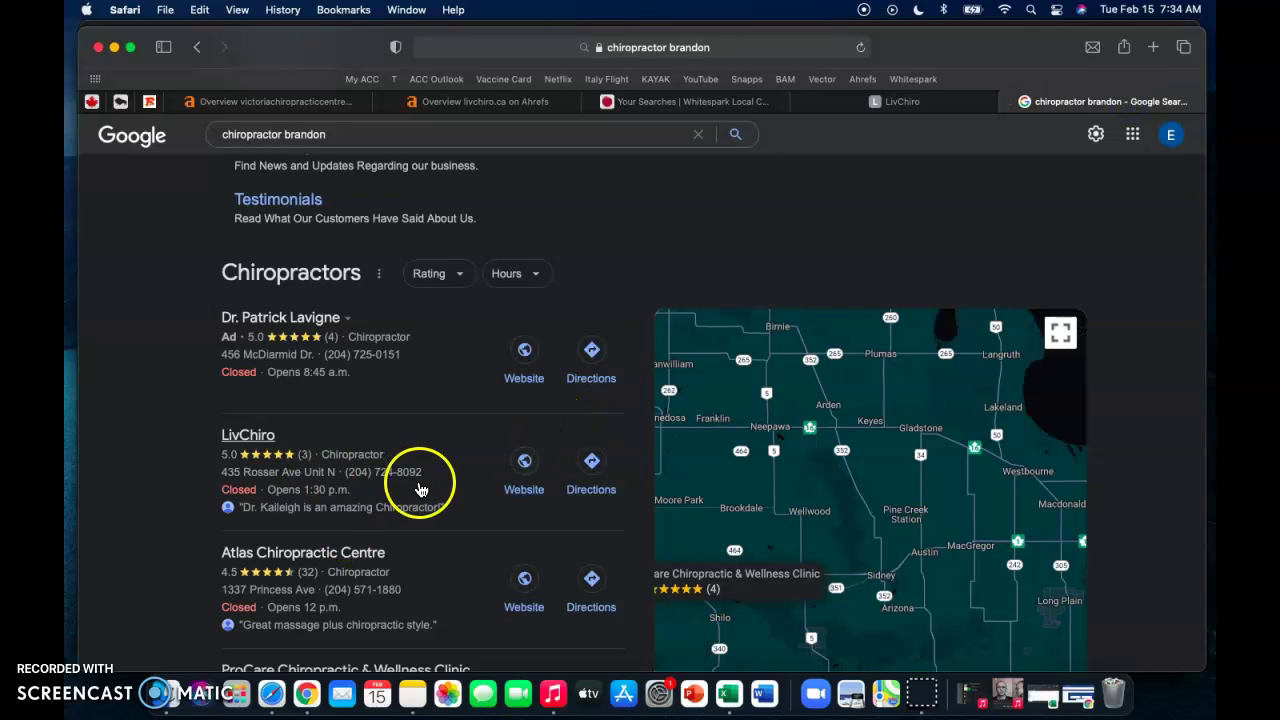
scroll(420, 491, down, 2)
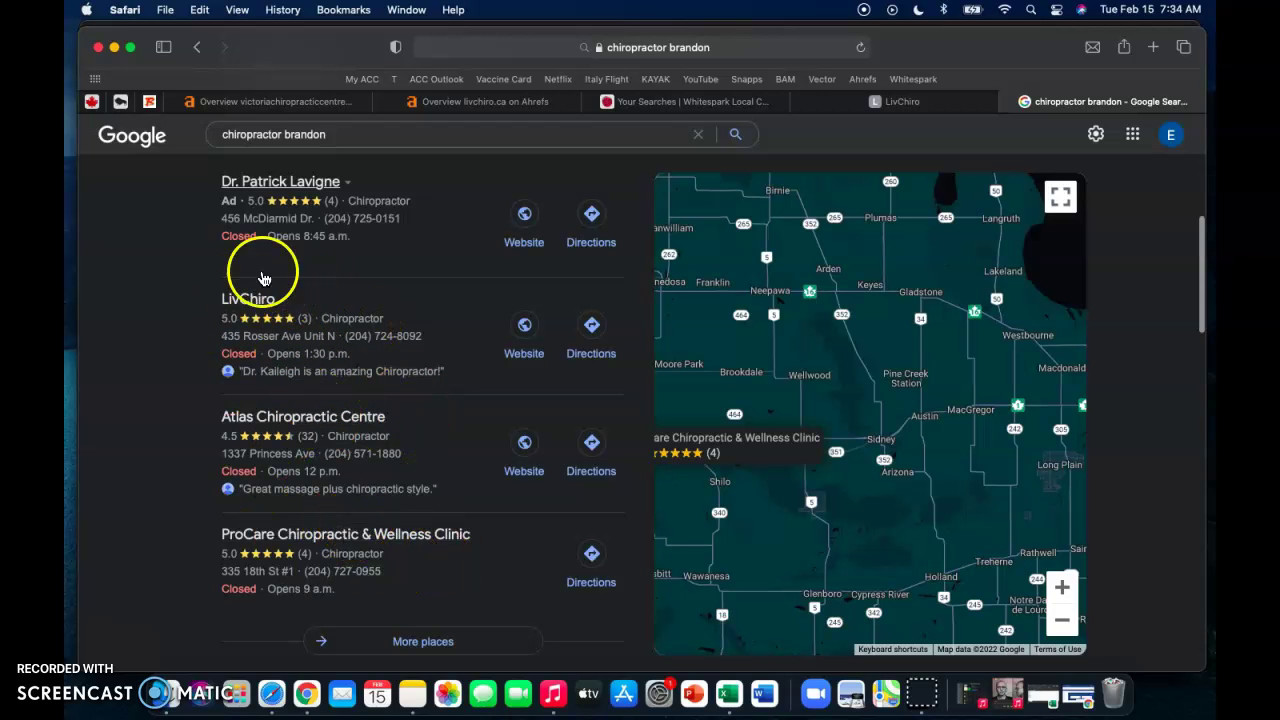
scroll(288, 312, up, 1)
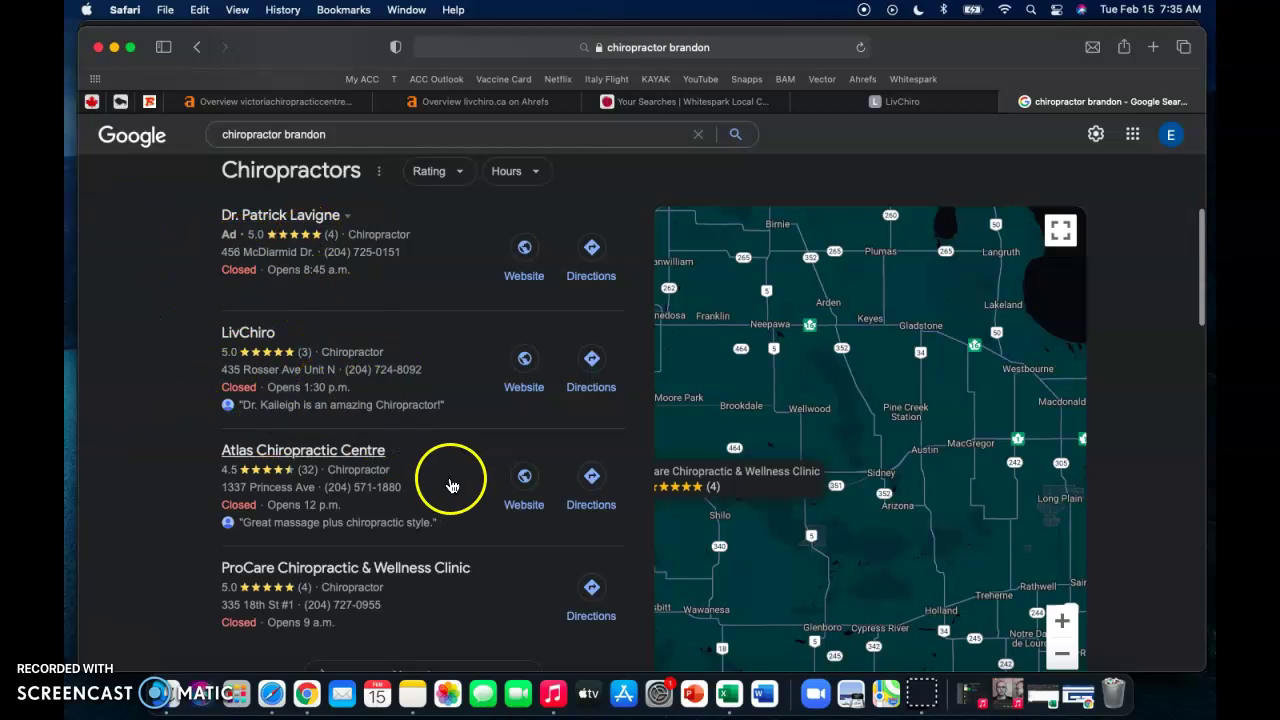
- Compare where LivChiro and Victoria Chiropractic Centre rank in the organic Google results for "chiropractor brandon"
scroll(450, 485, down, 10)
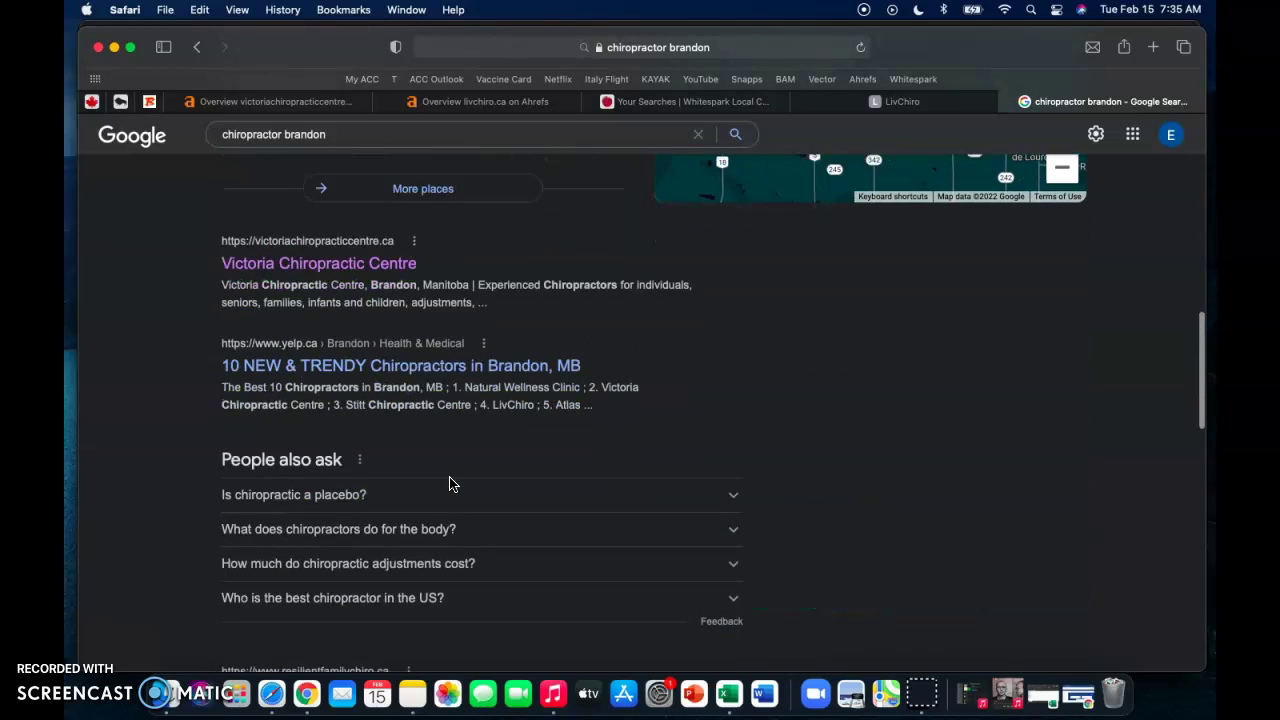
scroll(450, 485, down, 10)
click(333, 487)
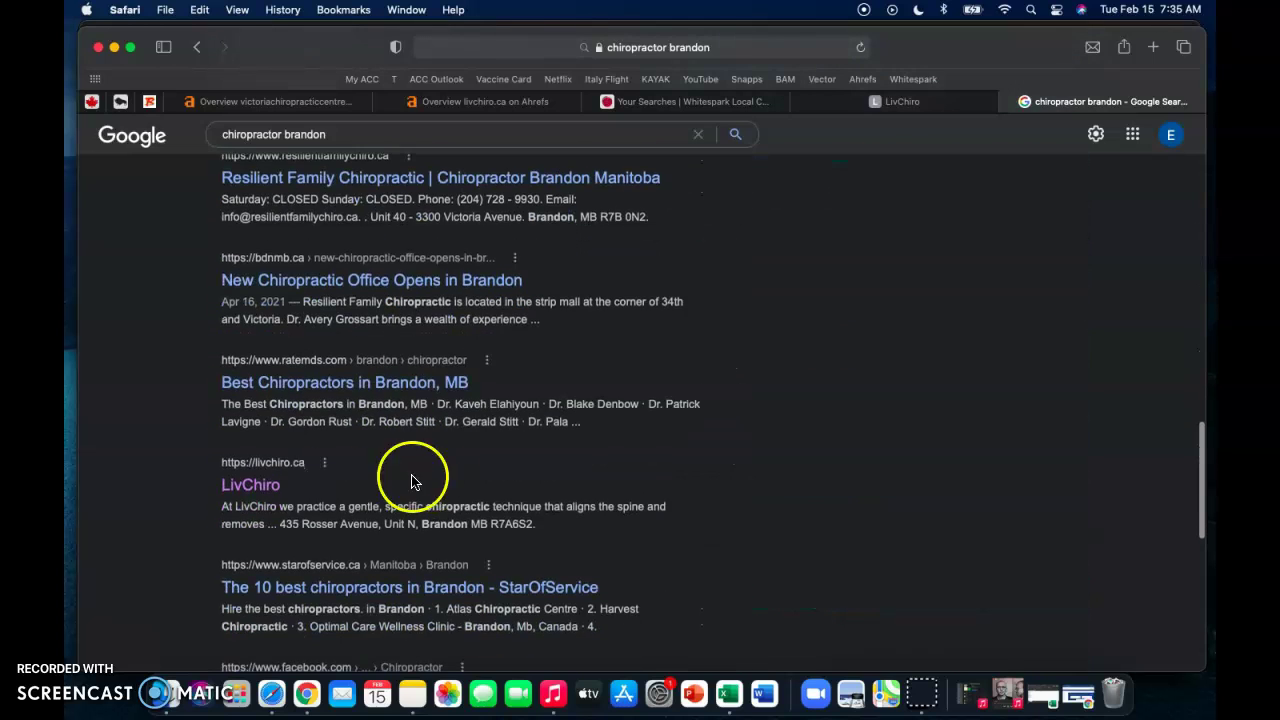
scroll(343, 480, up, 5)
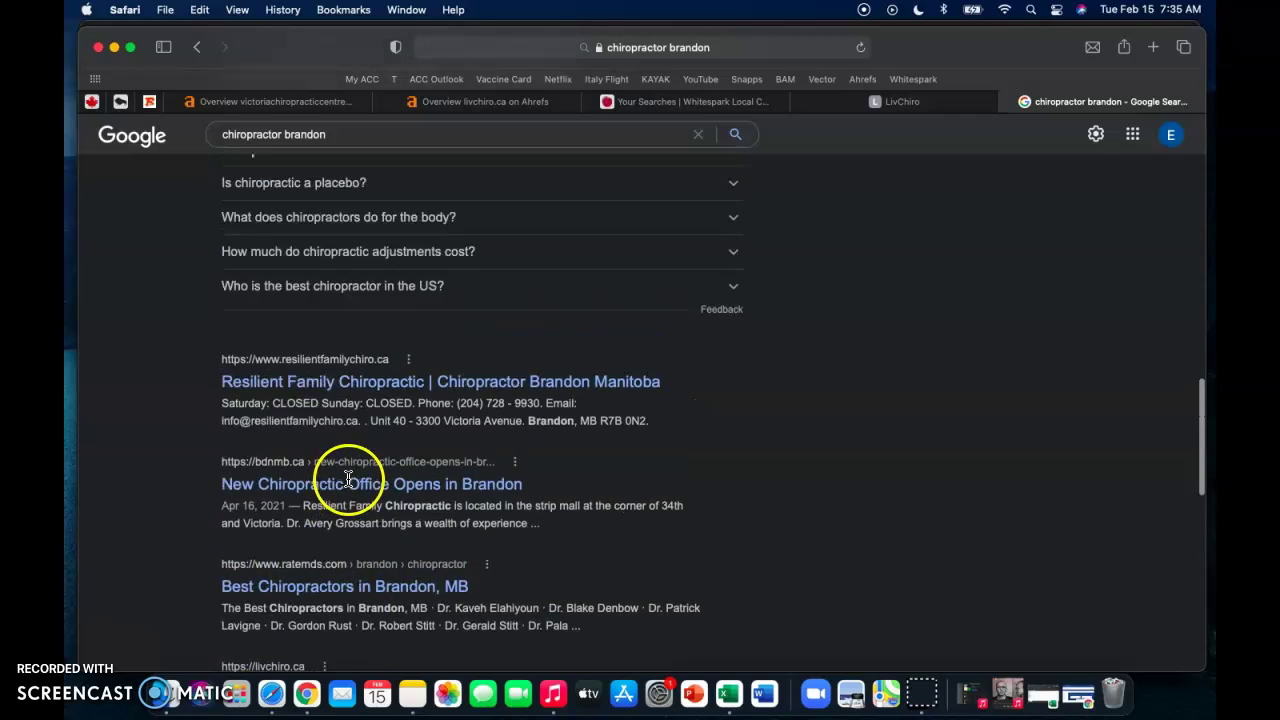
scroll(349, 485, up, 6)
scroll(349, 485, down, 9)
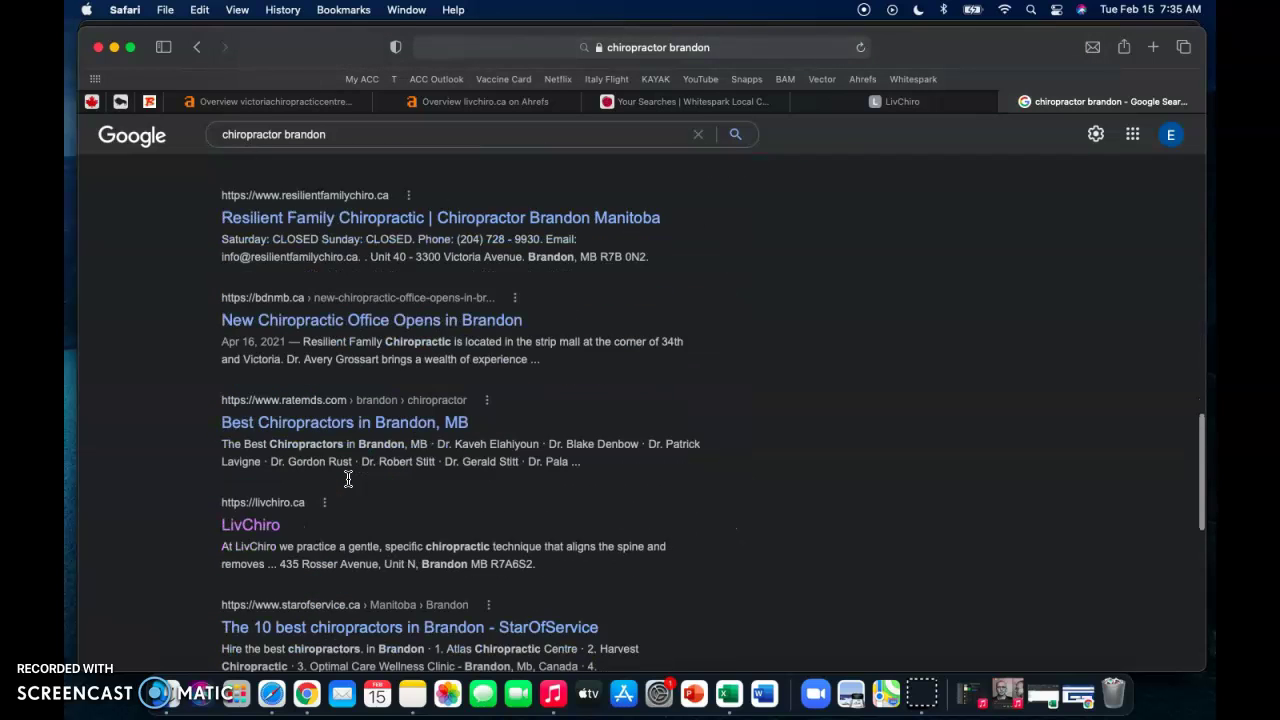
click(267, 522)
scroll(429, 380, up, 14)
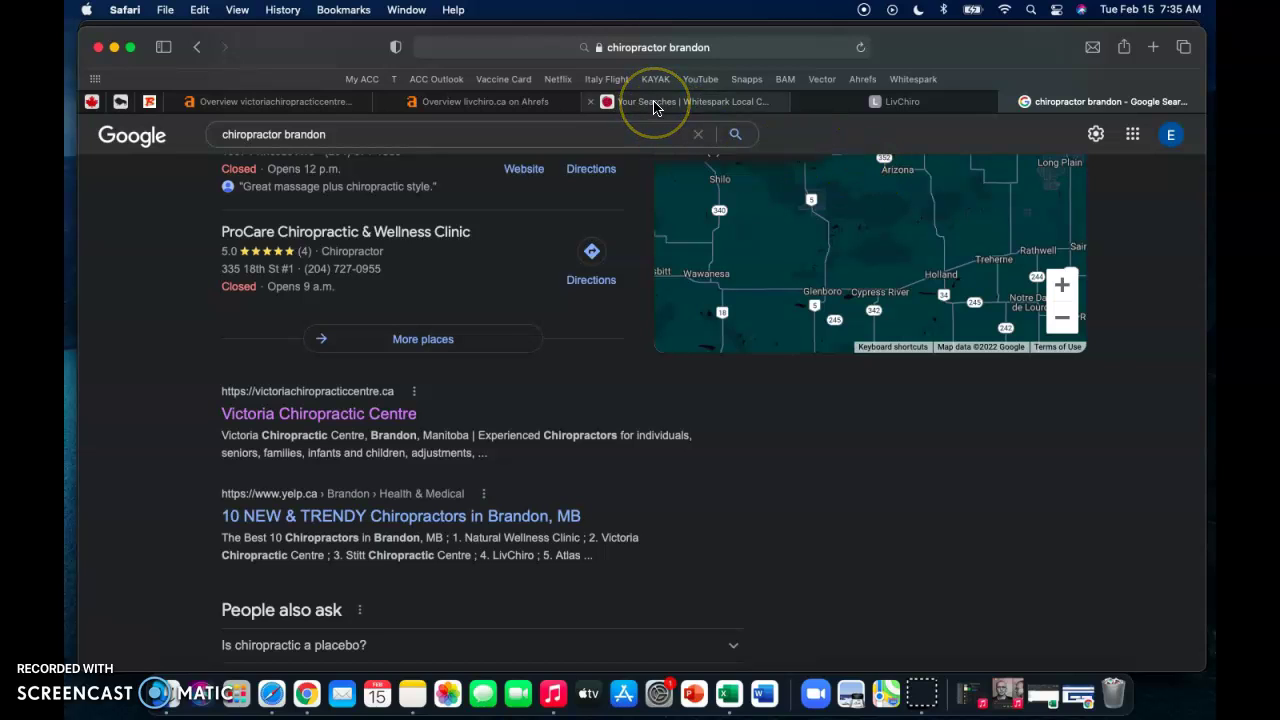
- Return to the LivChiro website and look over its homepage again, ending at the logo header
mouse_move(655, 108)
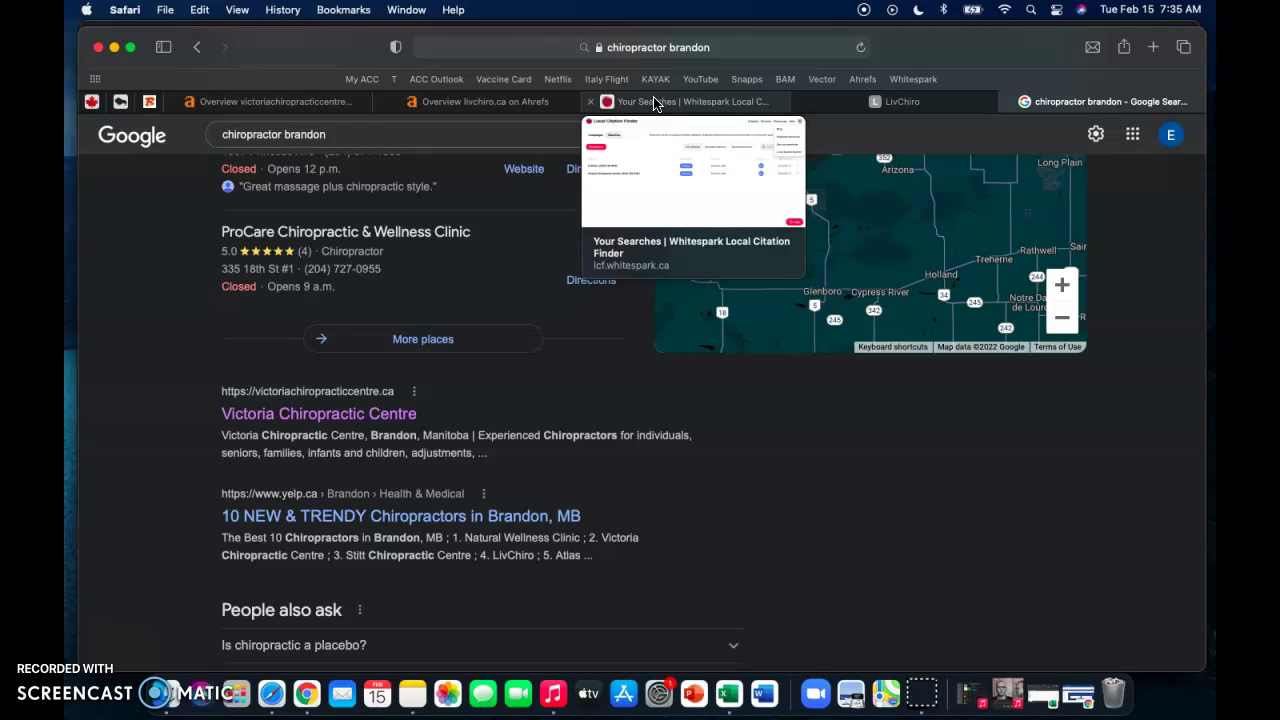
click(875, 101)
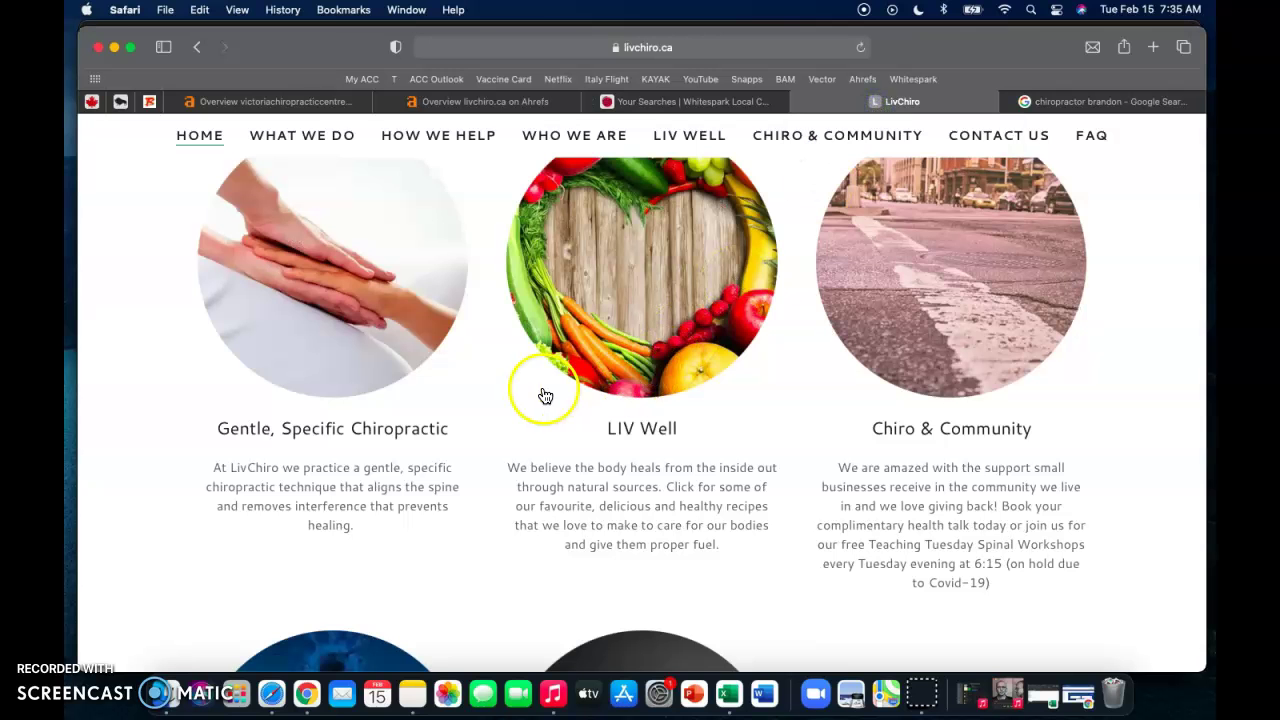
scroll(547, 396, down, 3)
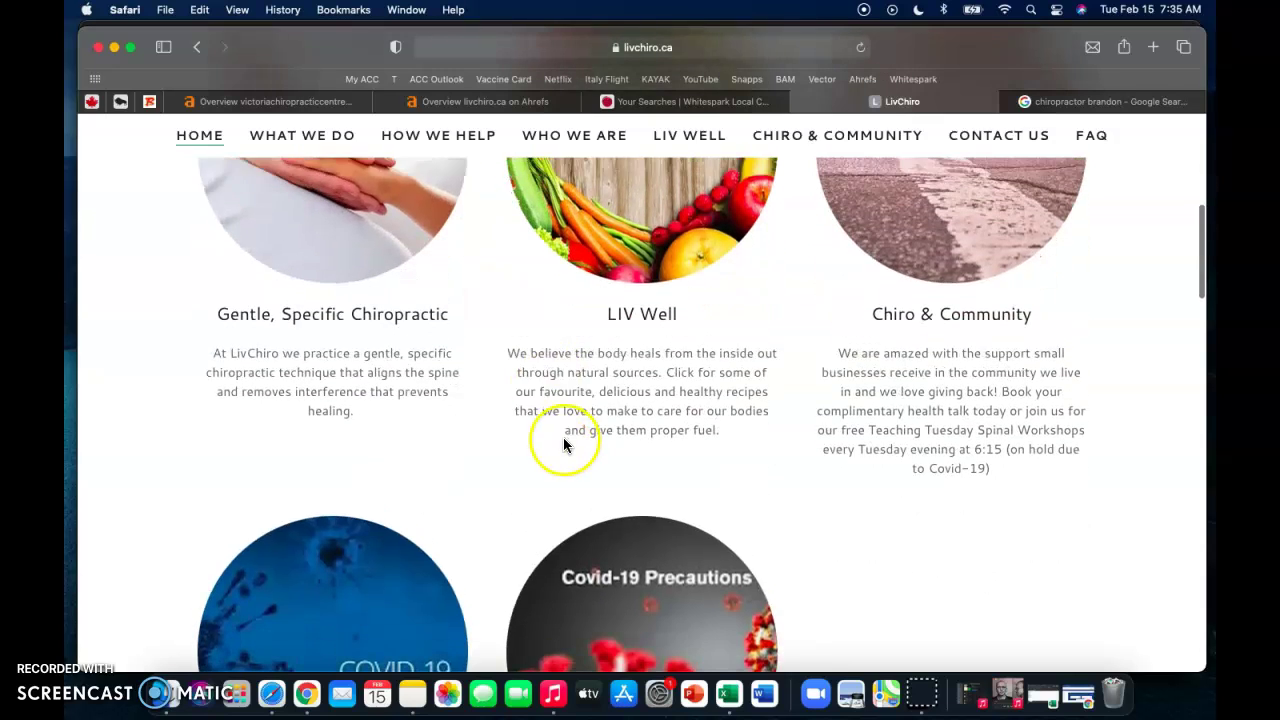
scroll(563, 440, up, 8)
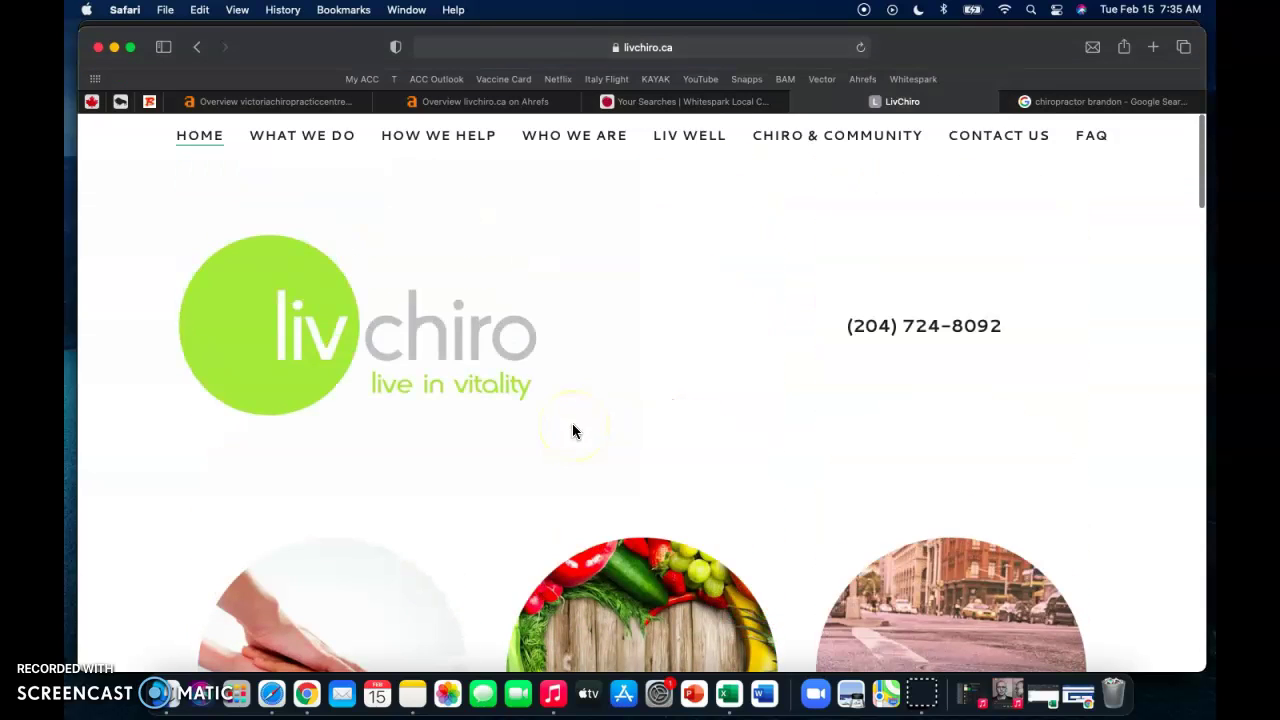